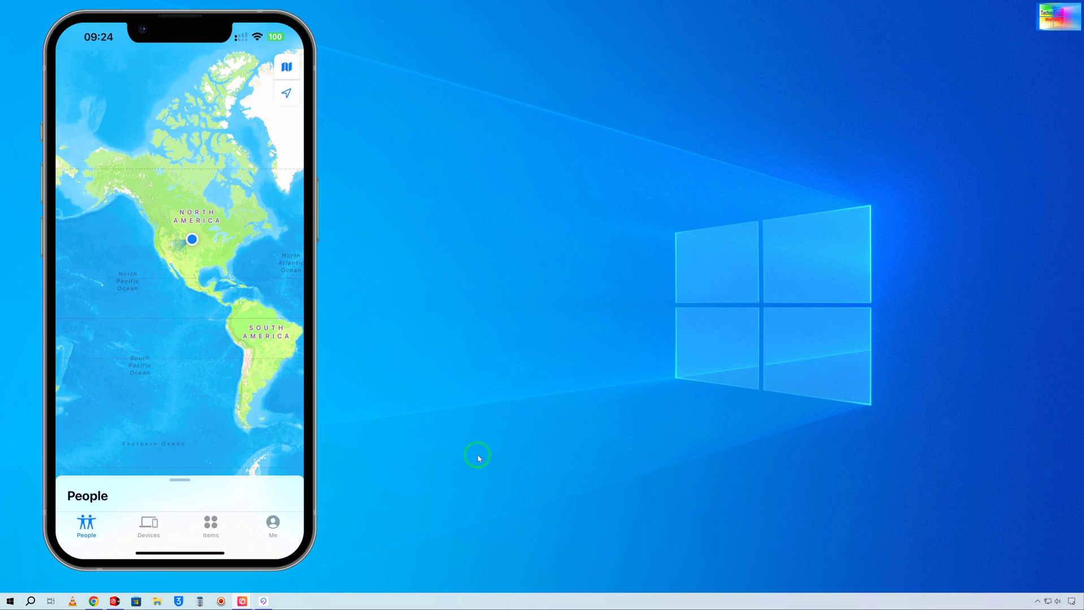
# Step: Launch iAnyGo from the taskbar after viewing the phone's location in Find My
pyautogui.click(263, 602)
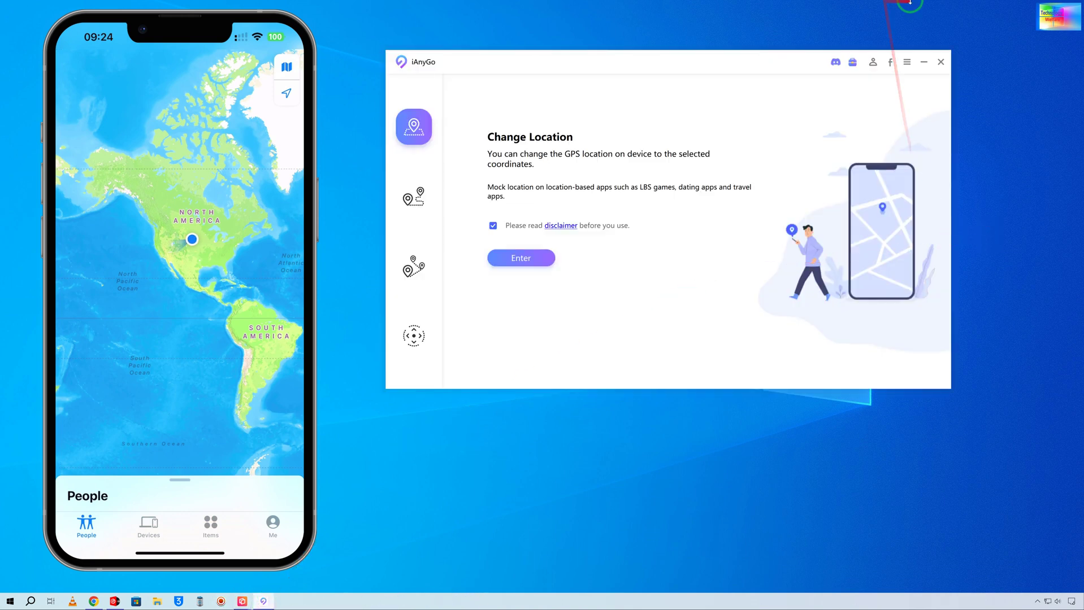
# Step: Place the iAnyGo window beside the phone, enter Change Location and continue with the connected iPhone
pyautogui.moveTo(694, 56); pyautogui.dragTo(708, 67)
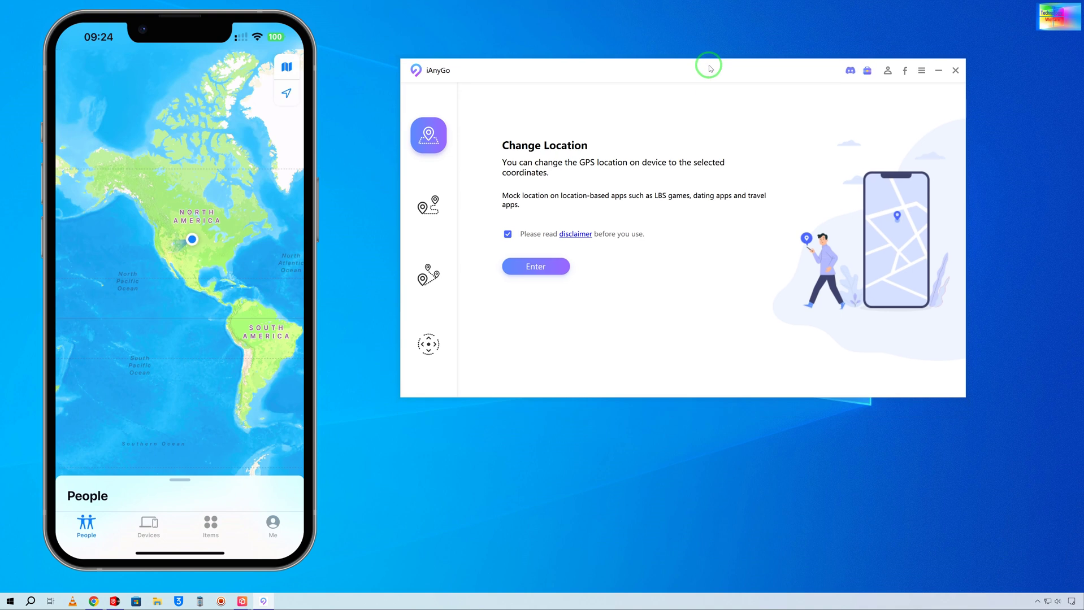
pyautogui.moveTo(708, 71); pyautogui.dragTo(710, 60)
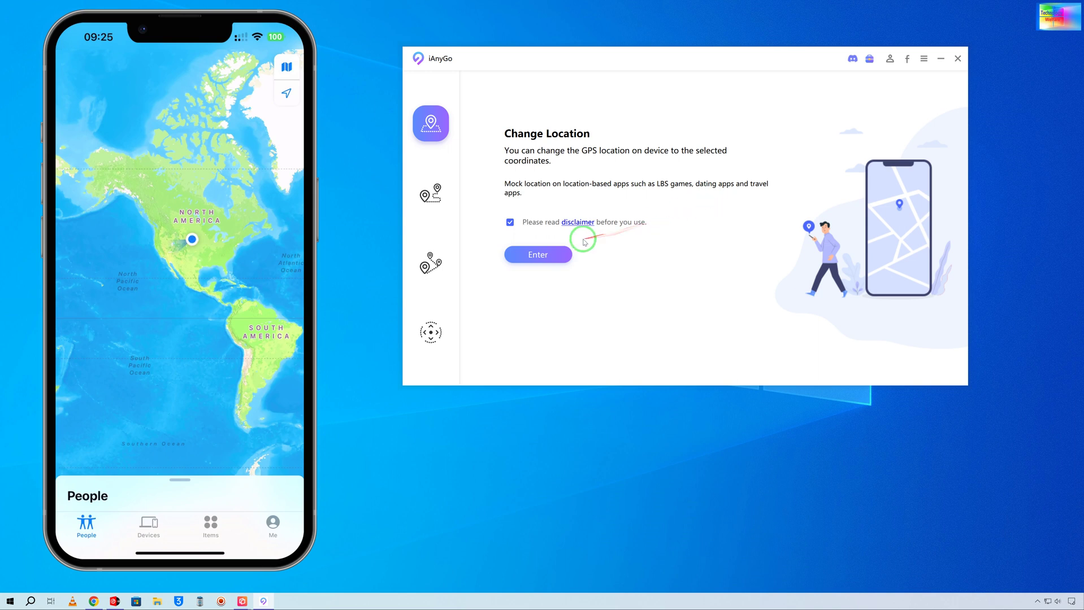
pyautogui.click(558, 252)
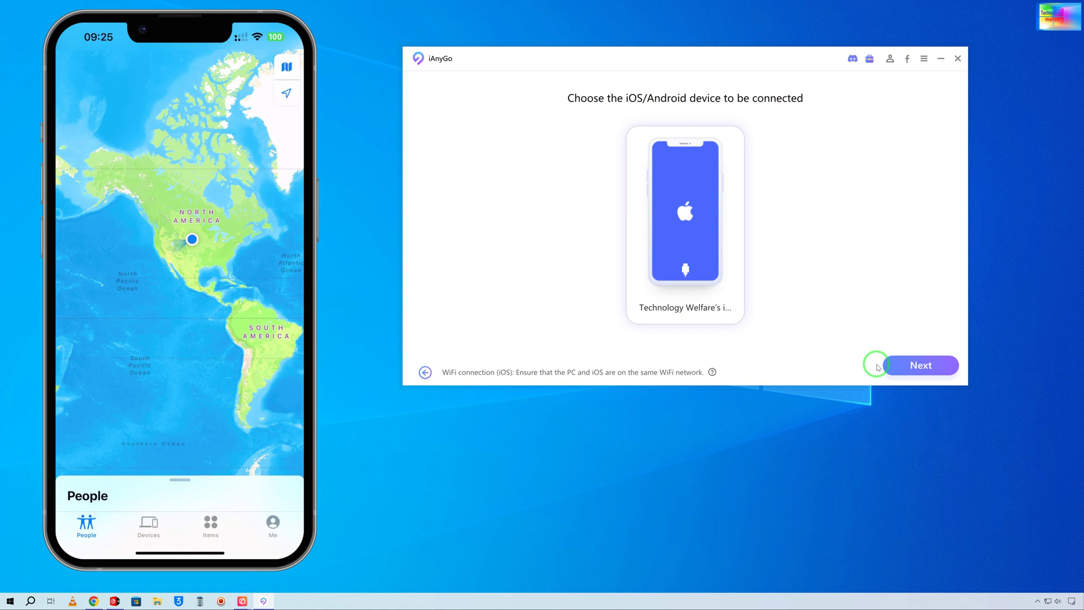
pyautogui.click(906, 367)
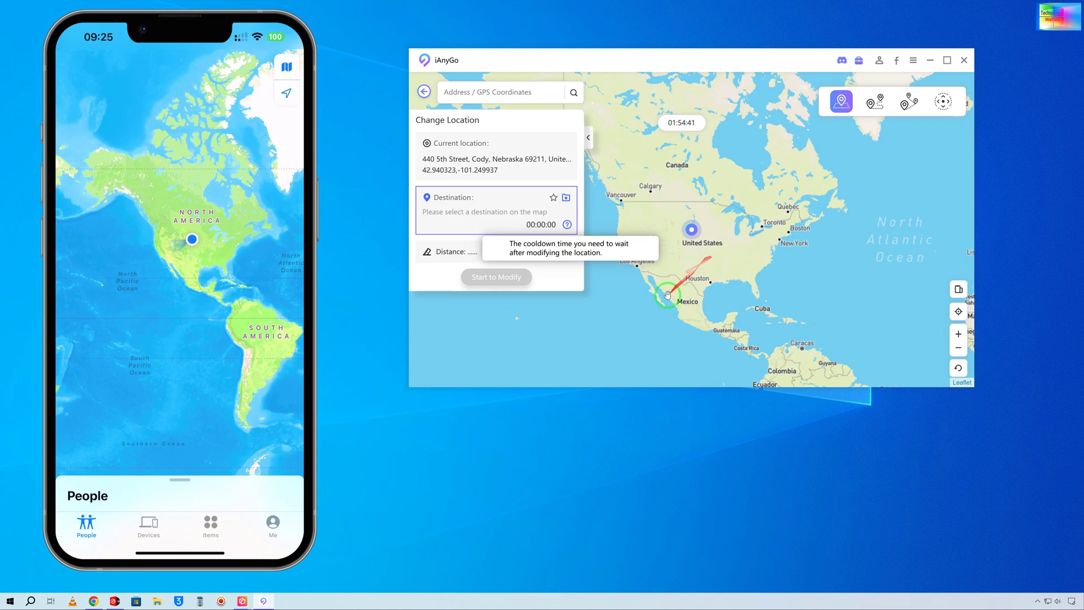
# Step: Pan the map to central Russia, pick a spot in Krasnoyarsk Krai and teleport the phone there
pyautogui.moveTo(684, 186); pyautogui.dragTo(946, 263)
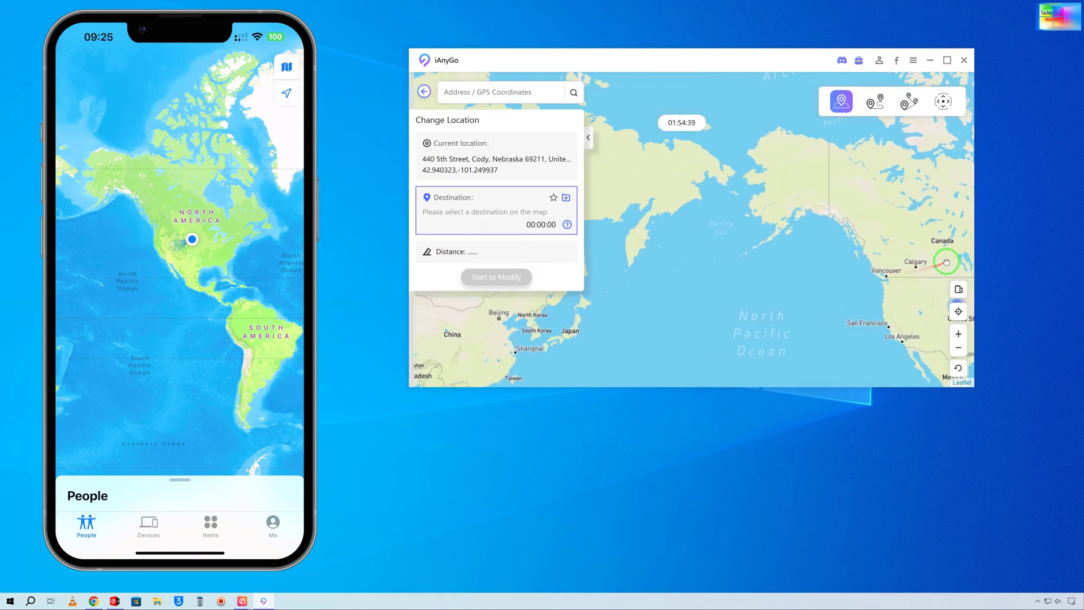
pyautogui.moveTo(736, 256); pyautogui.dragTo(976, 206)
pyautogui.moveTo(763, 207); pyautogui.dragTo(750, 214)
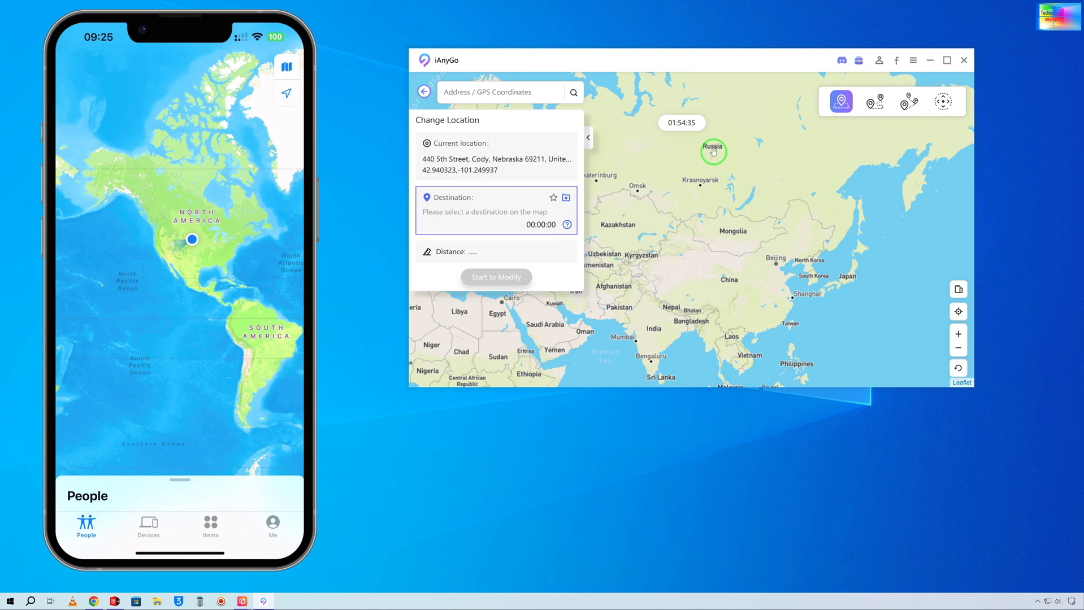
pyautogui.click(714, 151)
pyautogui.click(481, 277)
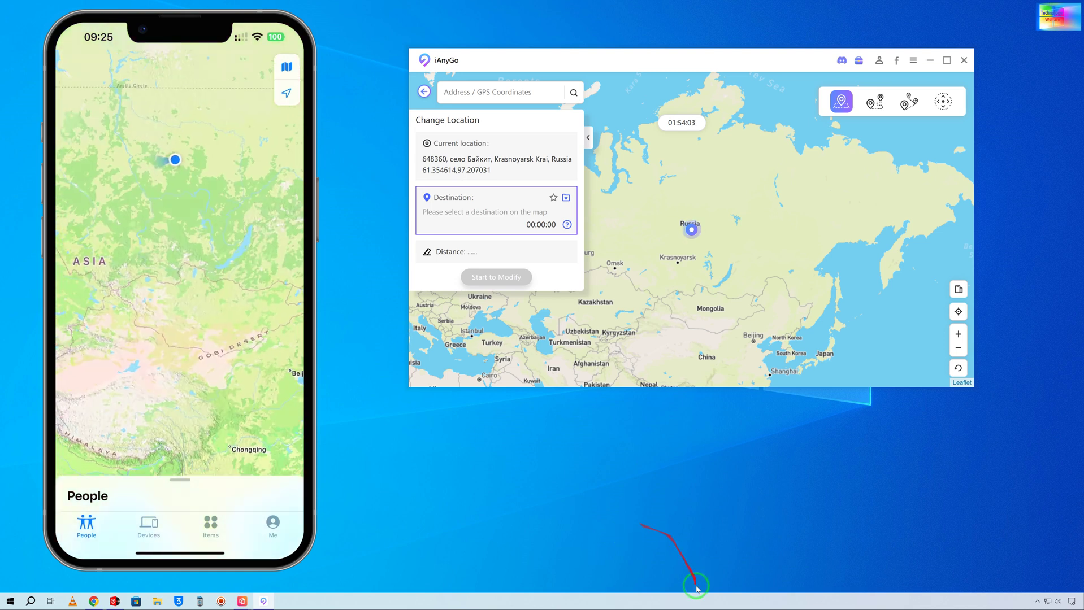
# Step: Teleport the phone to a spot near Mauritius east of Madagascar, then exit teleport mode
pyautogui.moveTo(692, 226)
pyautogui.mouseDown()
pyautogui.moveTo(851, 194)
pyautogui.moveTo(882, 151)
pyautogui.mouseUp()
pyautogui.moveTo(727, 221); pyautogui.dragTo(686, 85)
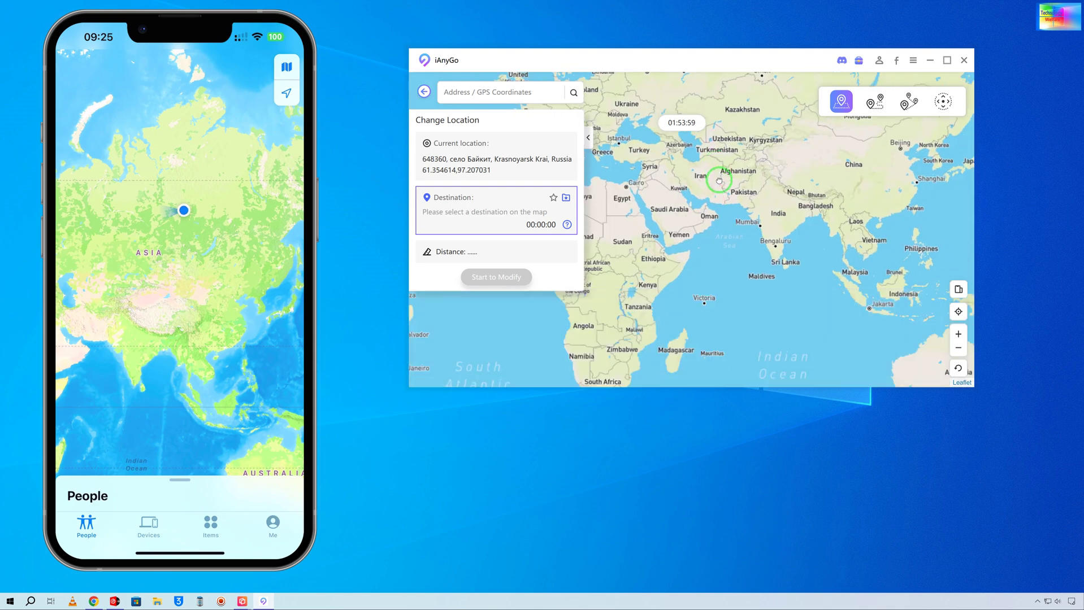
pyautogui.moveTo(763, 293); pyautogui.dragTo(737, 255)
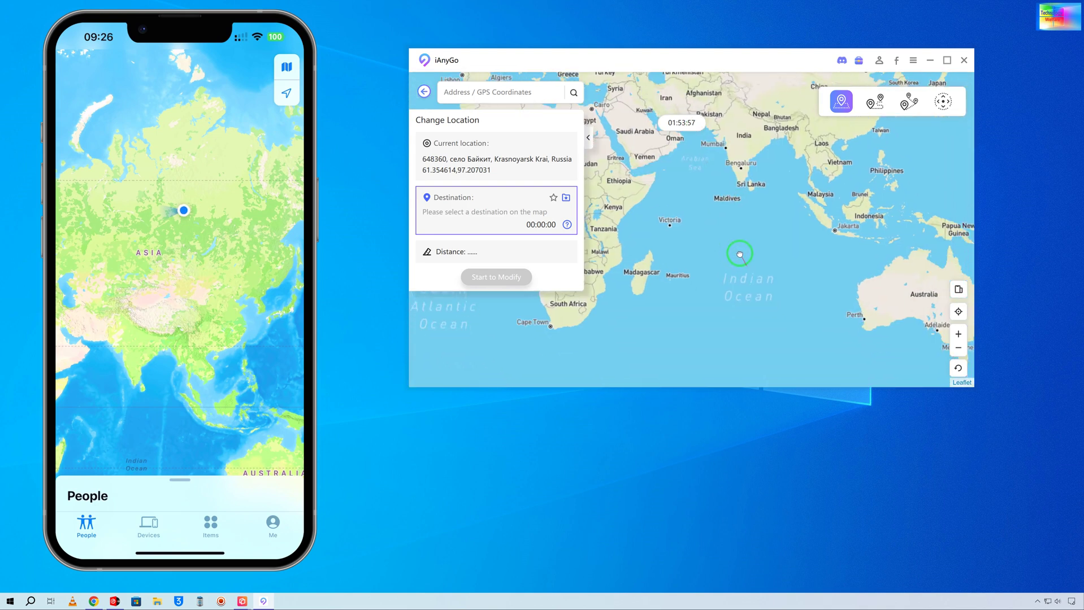
pyautogui.click(663, 270)
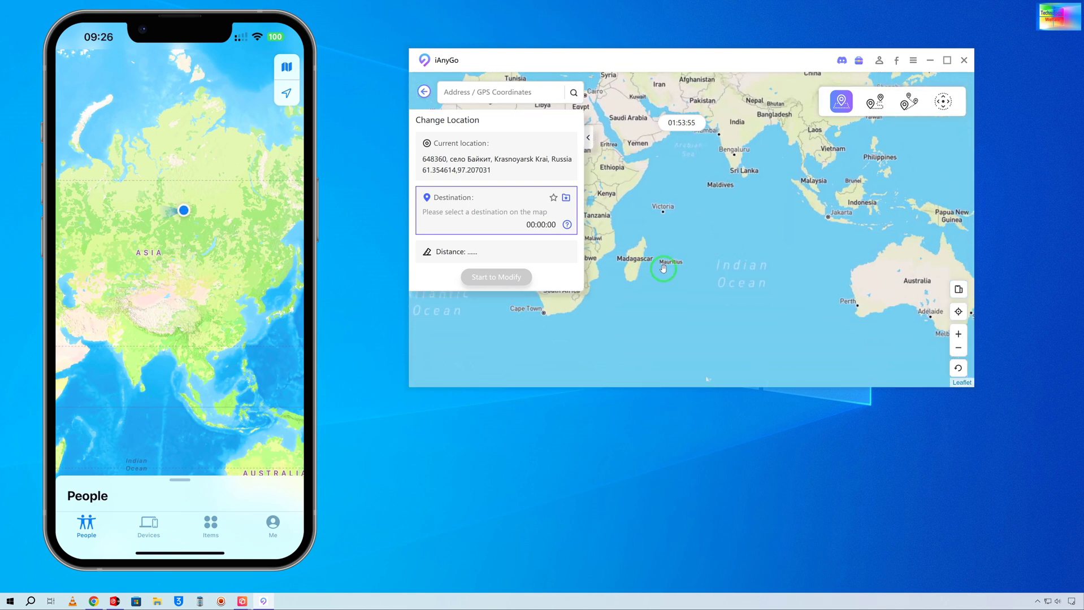
pyautogui.click(503, 281)
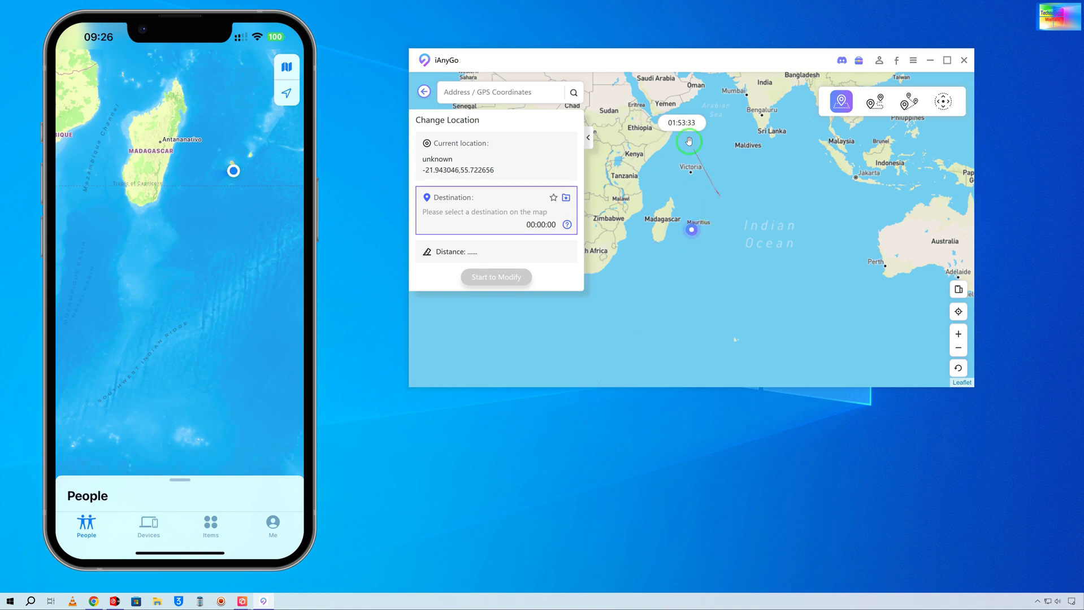
pyautogui.click(422, 92)
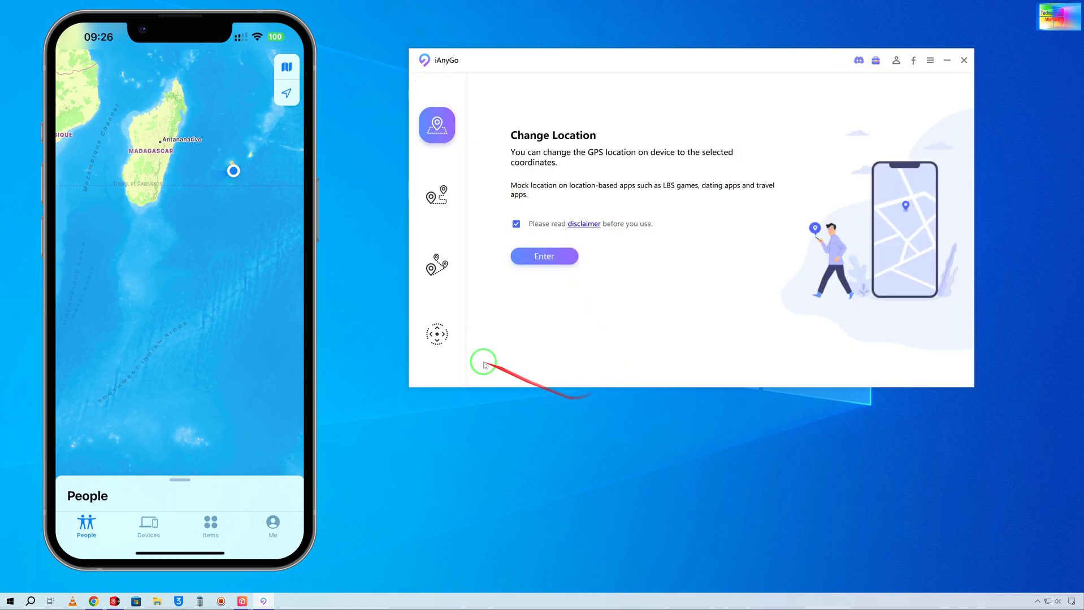
# Step: Enter Multi-Spot Movement mode and continue with the connected iPhone
pyautogui.click(437, 266)
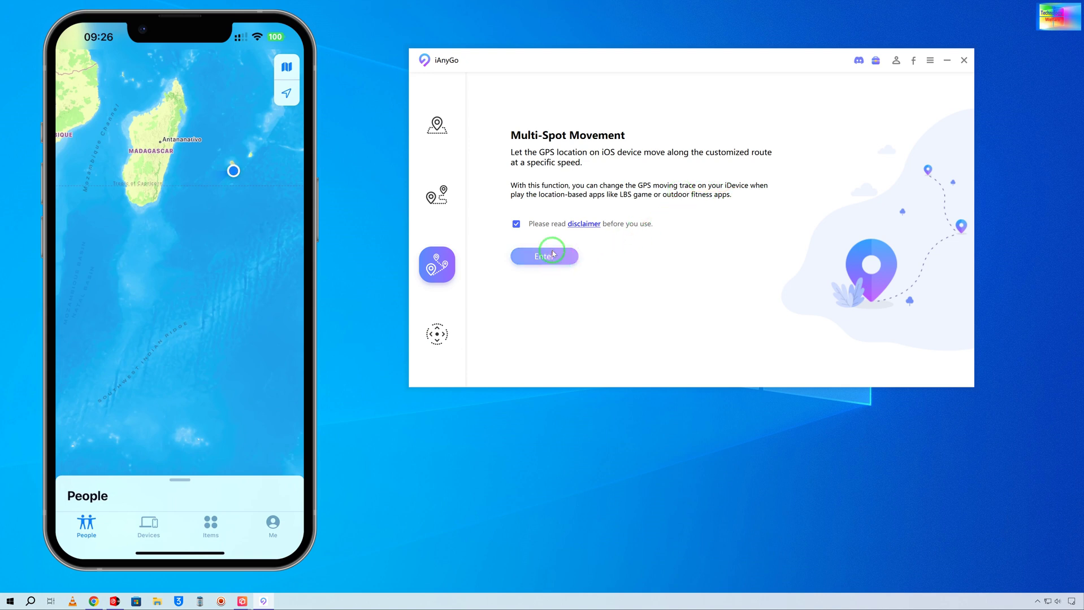
pyautogui.click(552, 256)
pyautogui.click(899, 371)
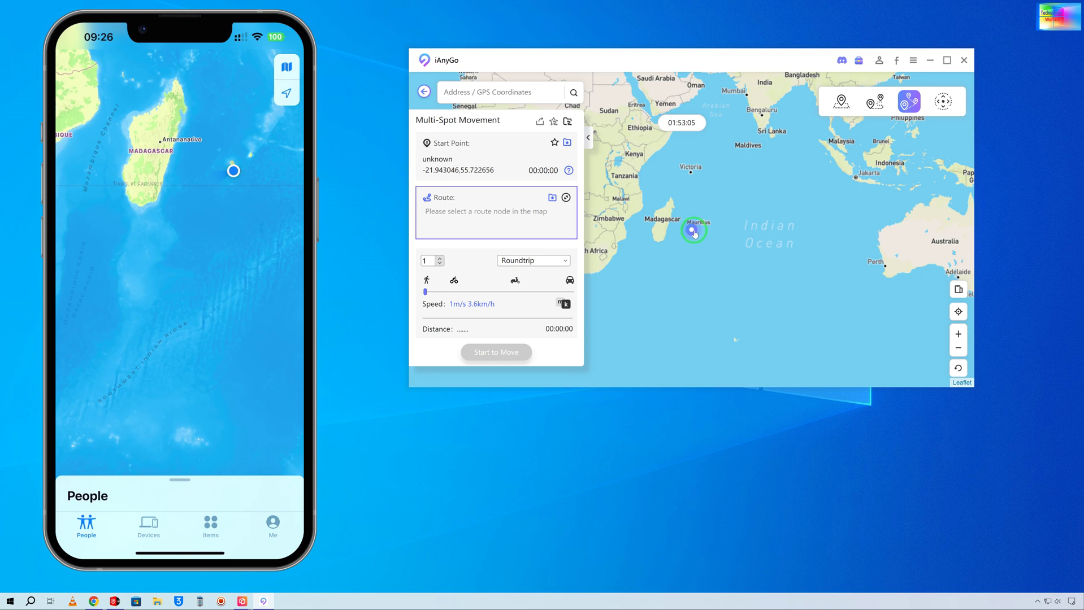
# Step: Add route stops near the Maldives, Sri Lanka, Brunei and India, zooming to see the whole route
pyautogui.click(739, 149)
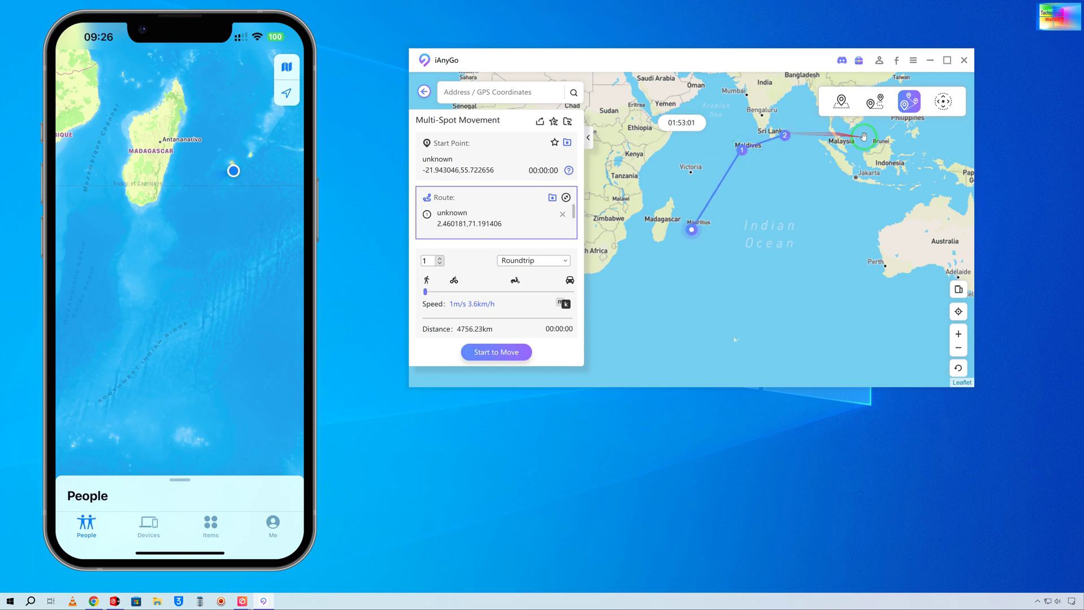
pyautogui.click(885, 144)
pyautogui.click(781, 83)
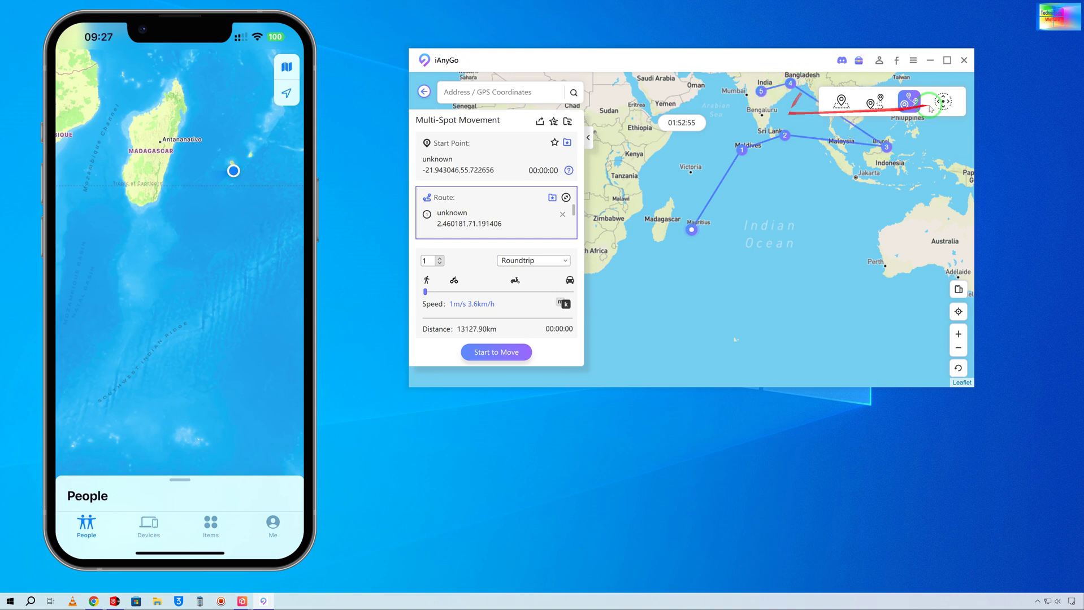
pyautogui.click(1023, 329)
pyautogui.click(957, 335)
pyautogui.click(957, 334)
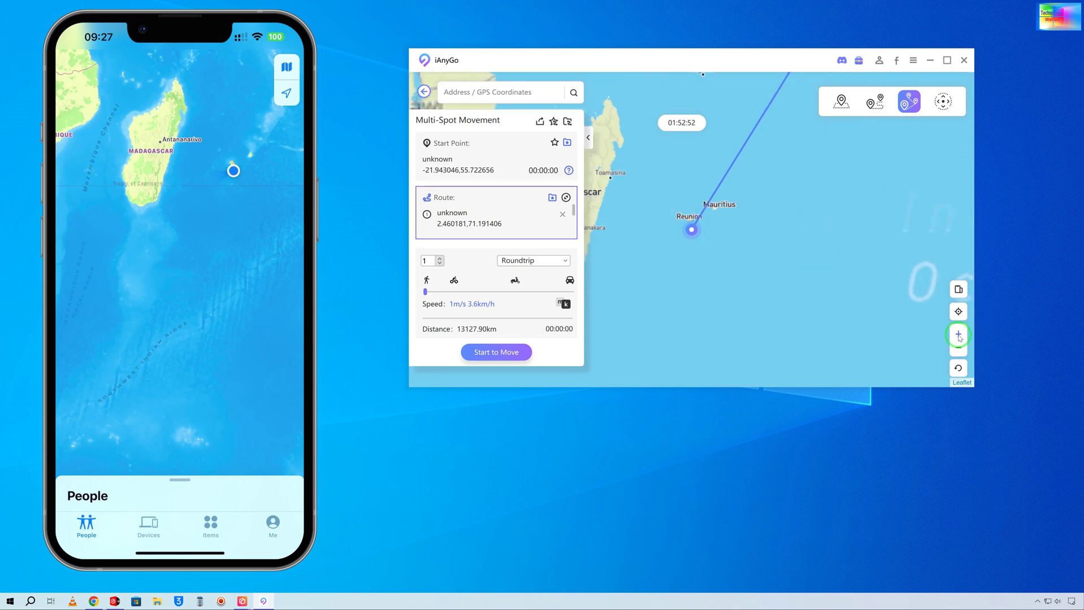
pyautogui.click(958, 349)
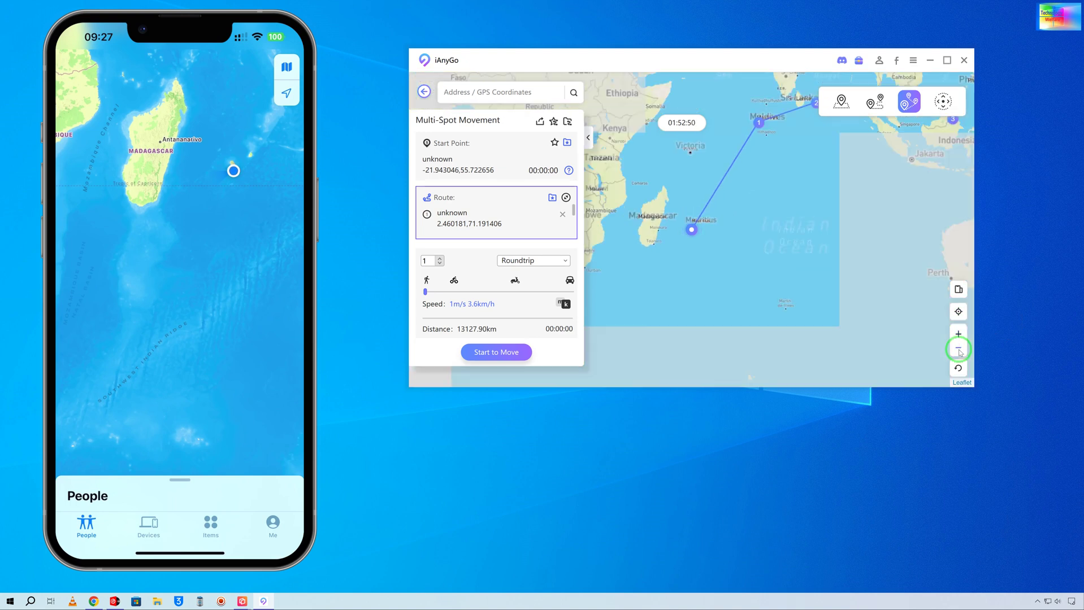
pyautogui.click(958, 350)
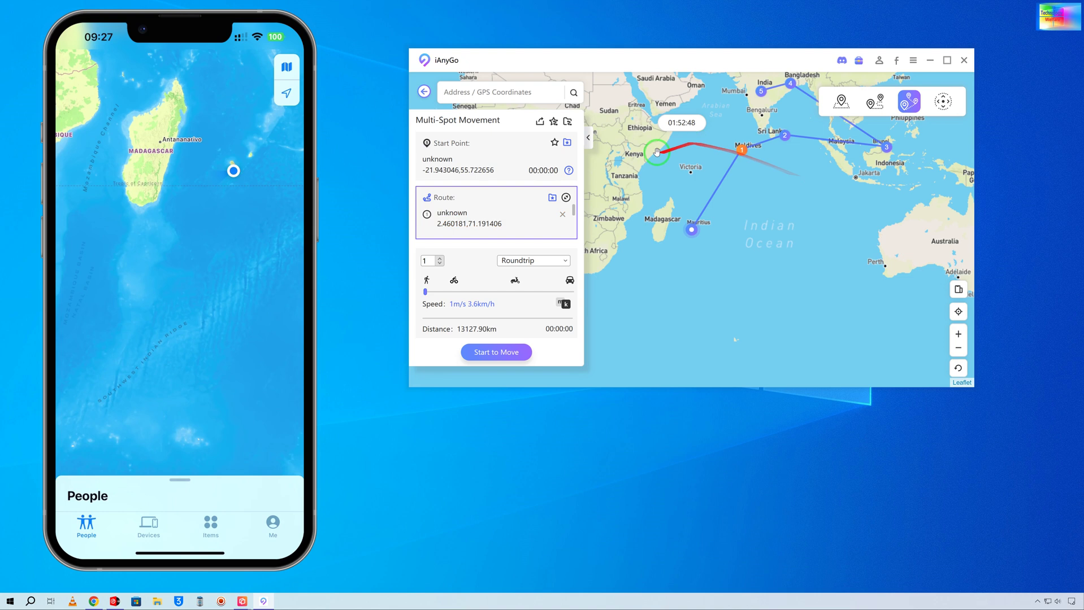
pyautogui.click(631, 157)
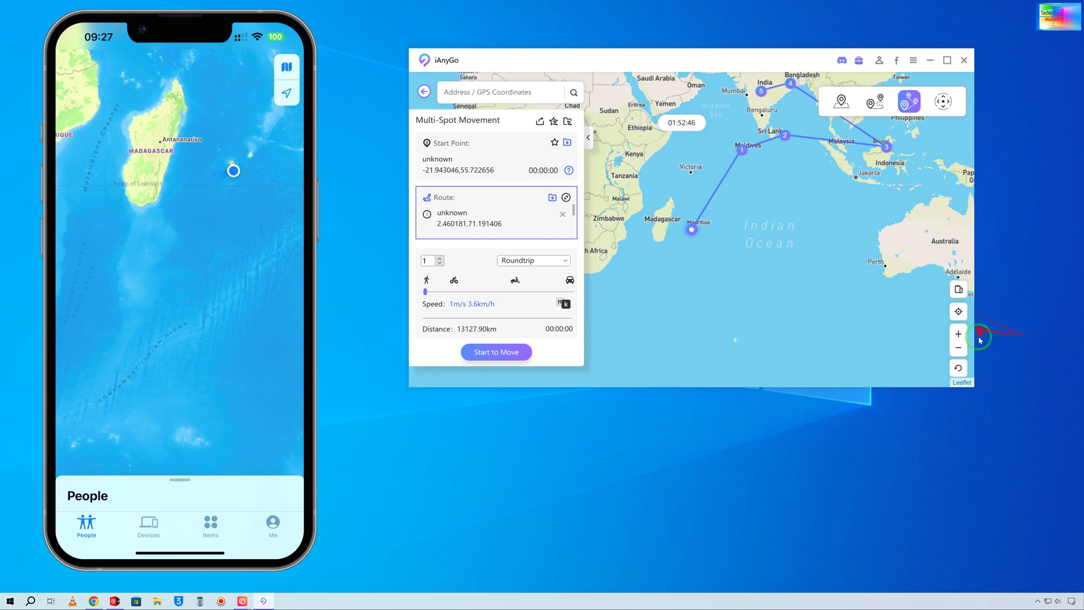
# Step: Add a final route stop on Madagascar and start moving along the planned route
pyautogui.click(960, 336)
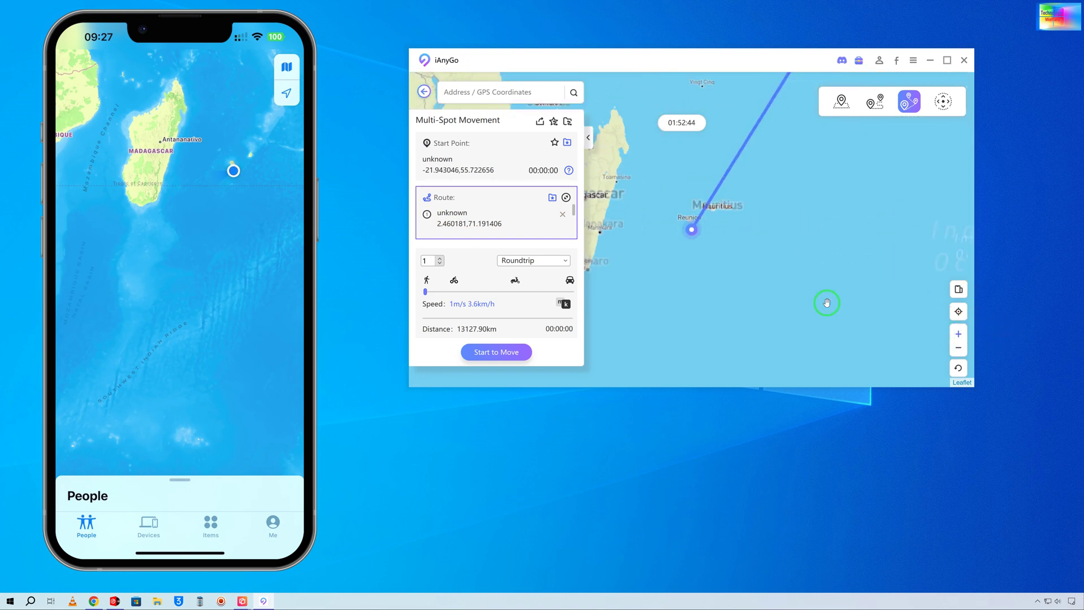
pyautogui.moveTo(663, 186)
pyautogui.mouseDown()
pyautogui.moveTo(823, 371)
pyautogui.moveTo(771, 205)
pyautogui.mouseUp()
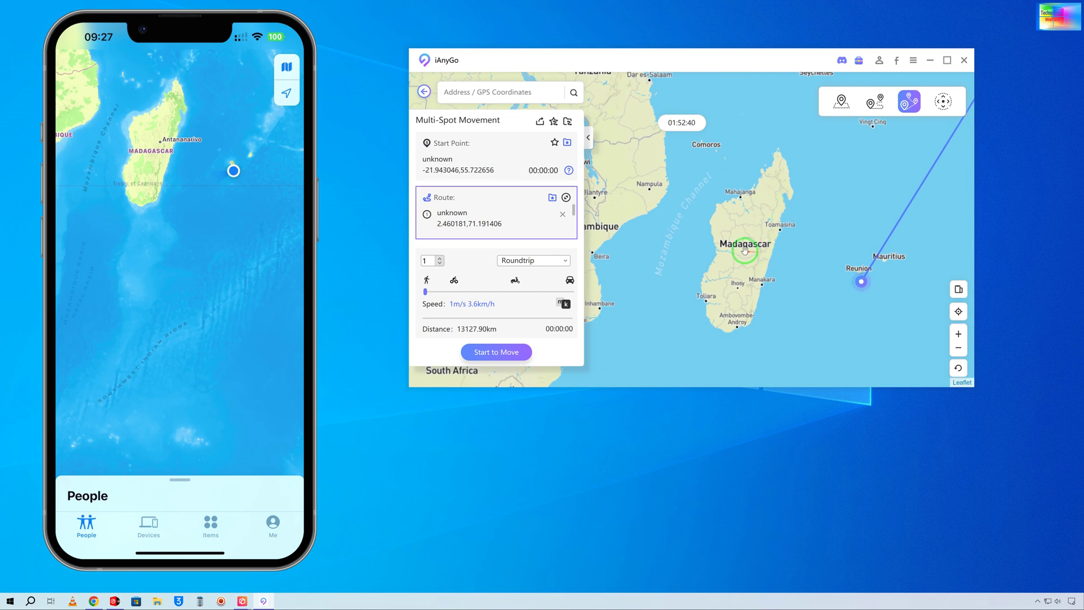
pyautogui.click(742, 245)
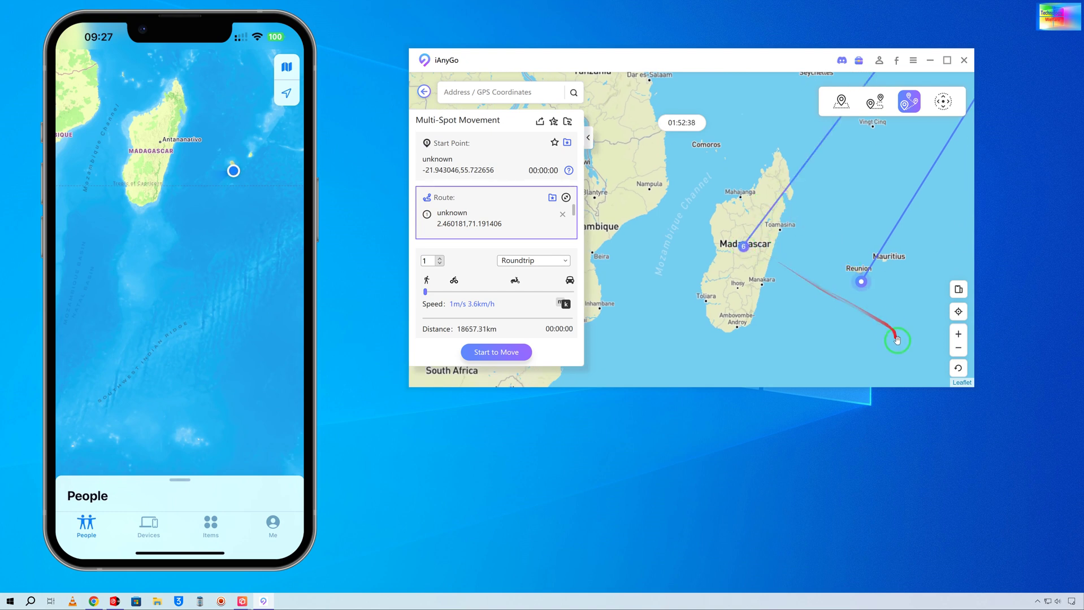
pyautogui.click(496, 351)
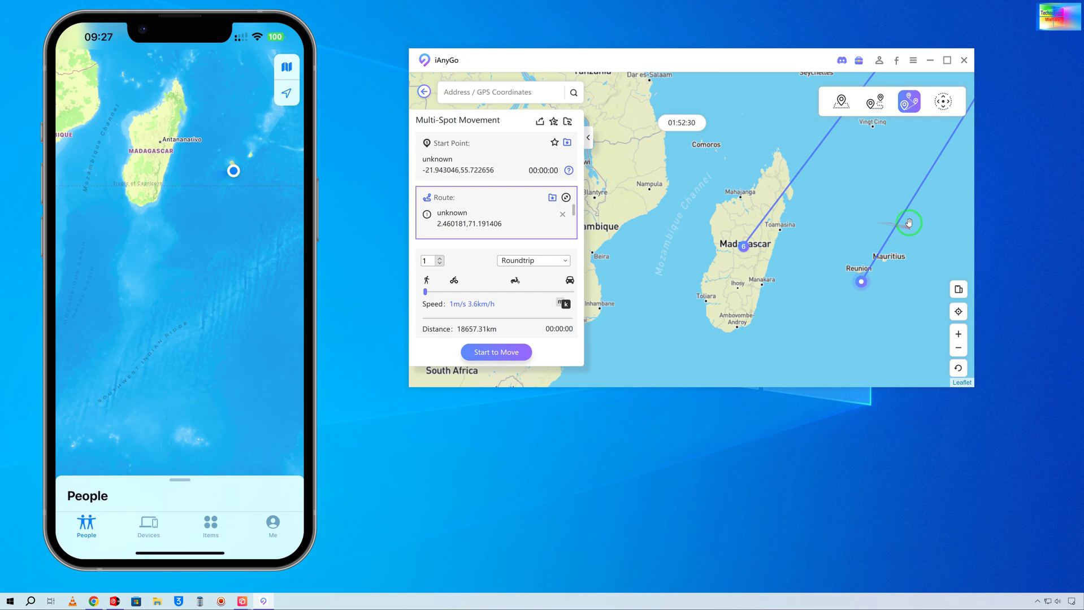
# Step: Leave multi-spot mode and start Joystick Movement via the sidebar
pyautogui.click(424, 92)
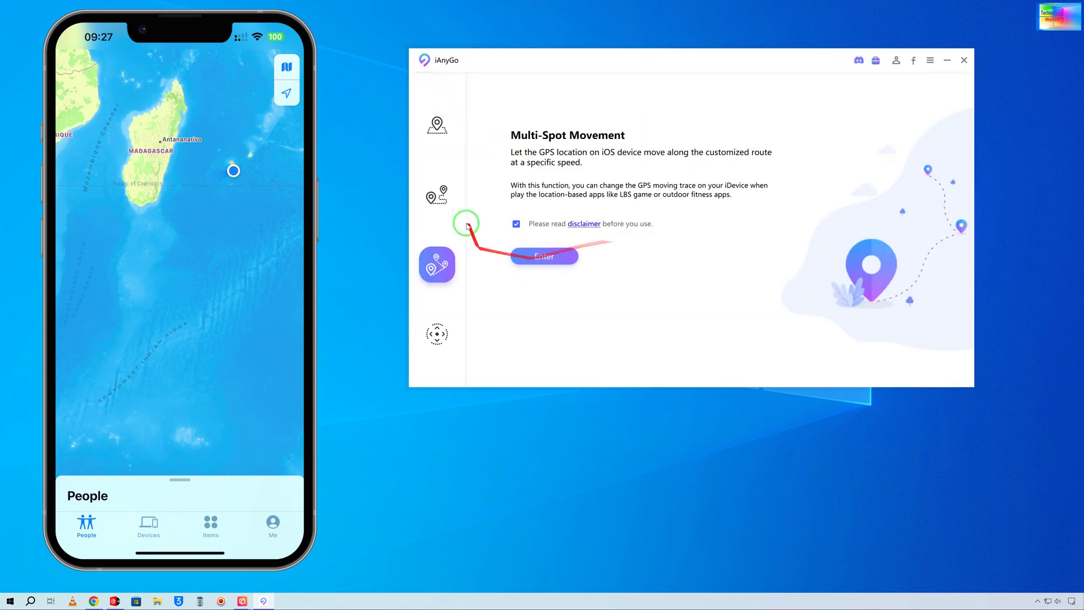
pyautogui.click(437, 195)
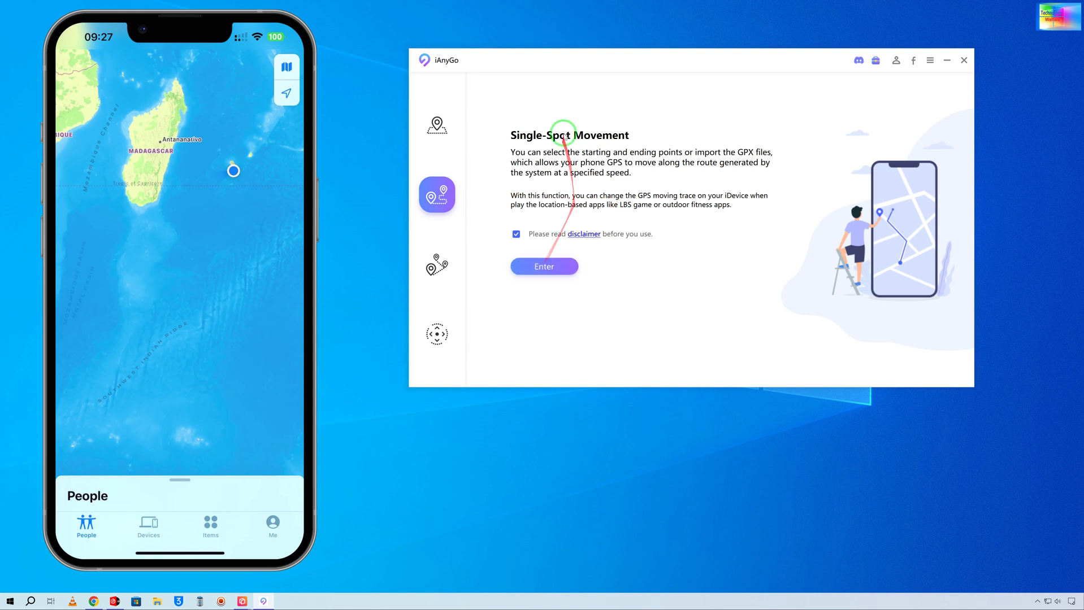
pyautogui.click(437, 333)
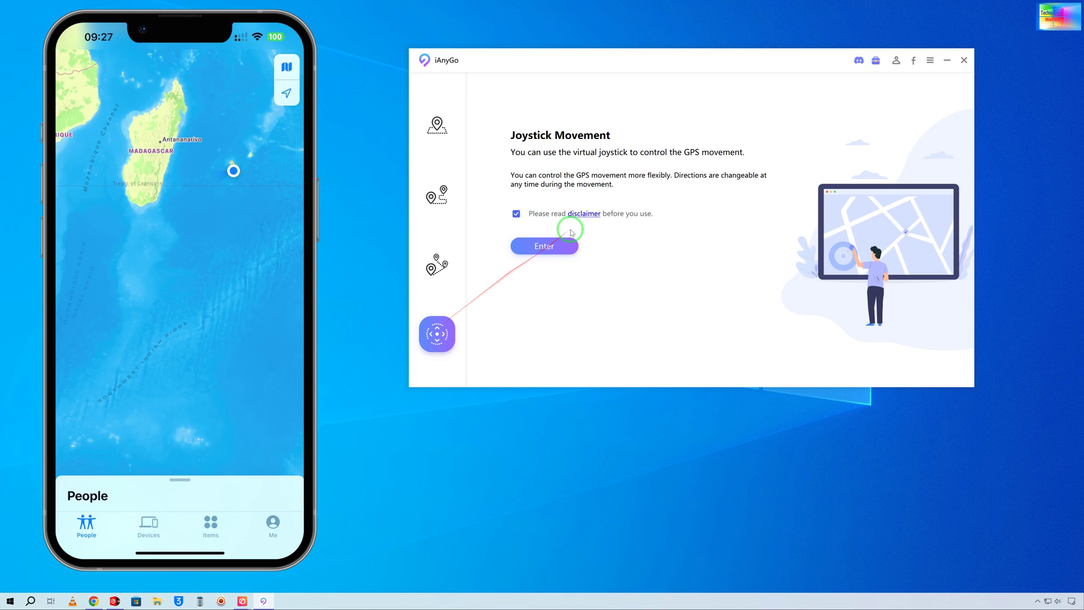
pyautogui.click(556, 247)
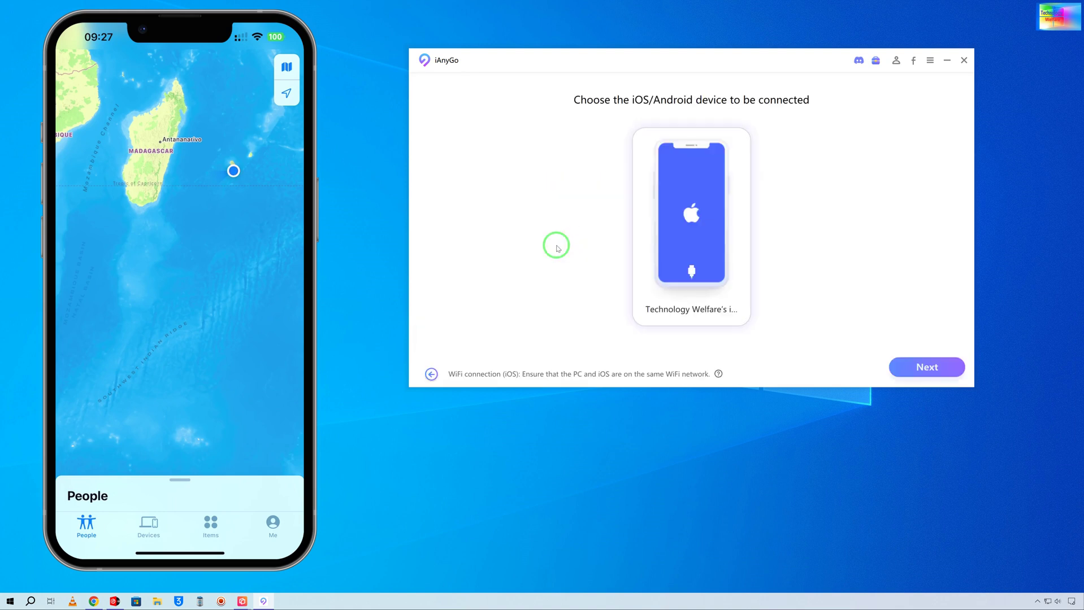
# Step: Walk the phone's location near Réunion east then west using the joystick ring, then stop moving
pyautogui.click(923, 365)
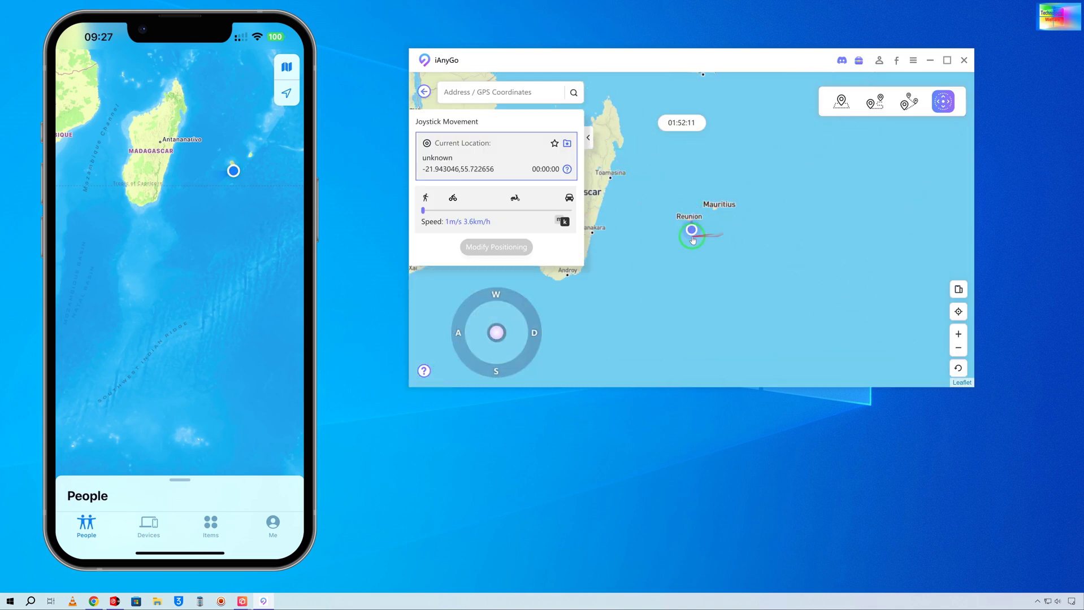
pyautogui.moveTo(713, 226); pyautogui.dragTo(722, 231)
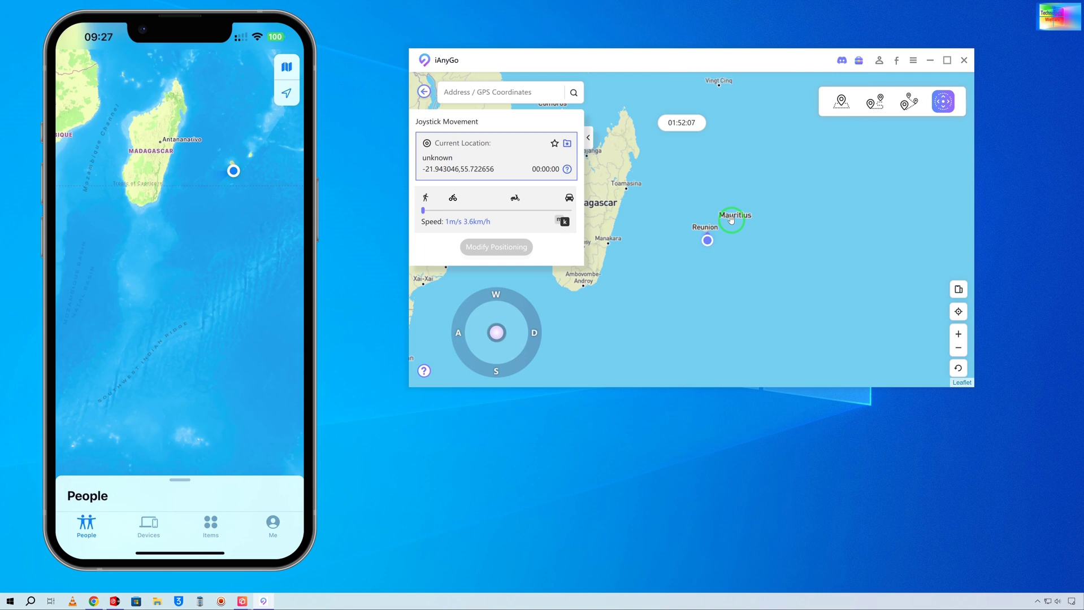
pyautogui.click(535, 332)
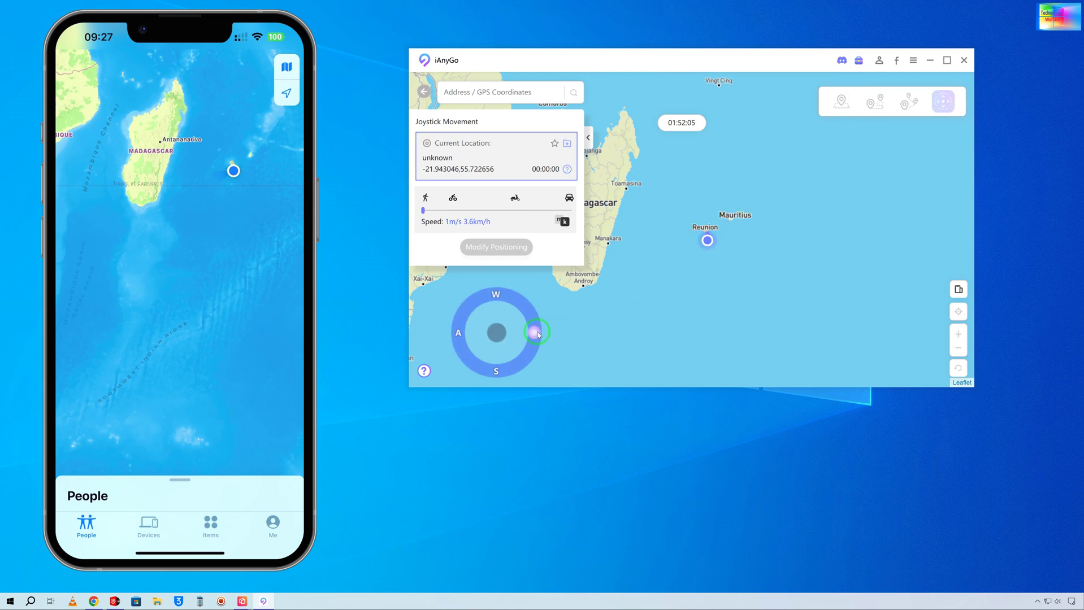
pyautogui.click(500, 318)
pyautogui.click(463, 323)
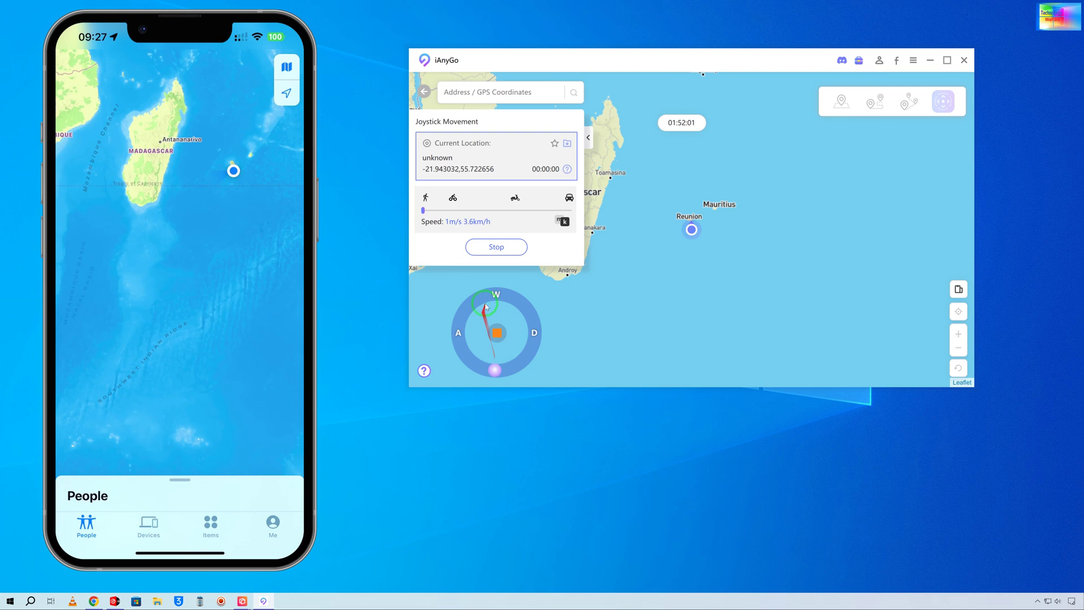
pyautogui.click(533, 333)
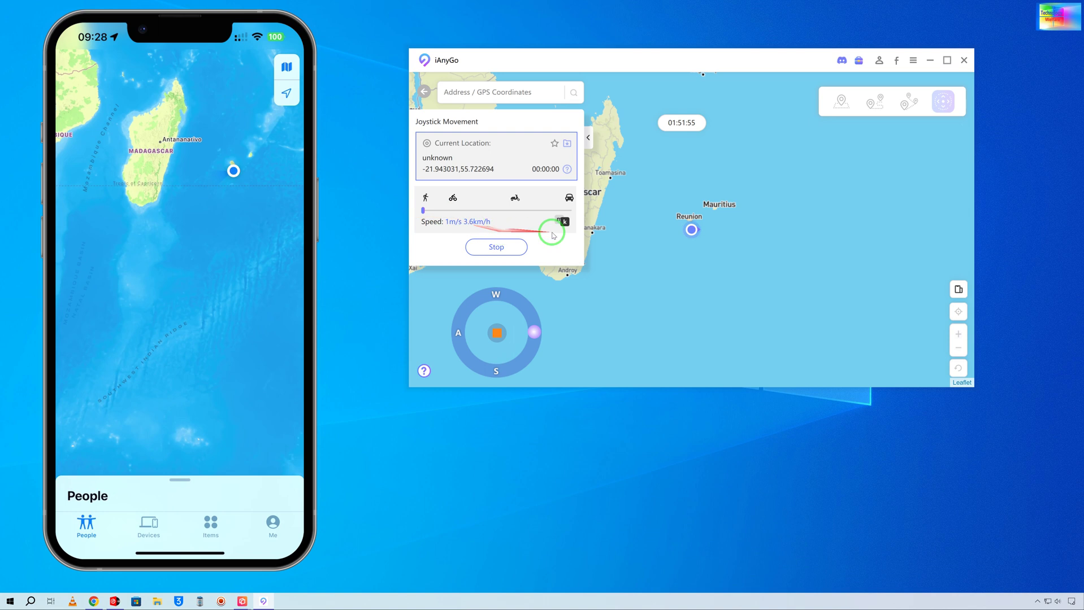
pyautogui.click(494, 249)
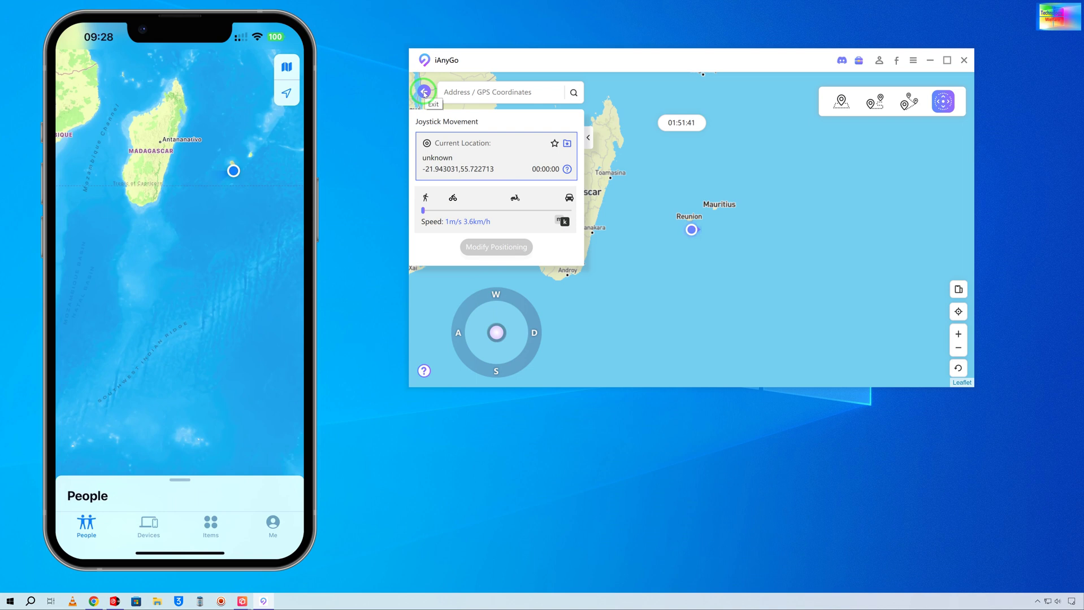
# Step: Exit the joystick map, start Single-Spot Movement for the iPhone and bring Madagascar into view
pyautogui.click(423, 91)
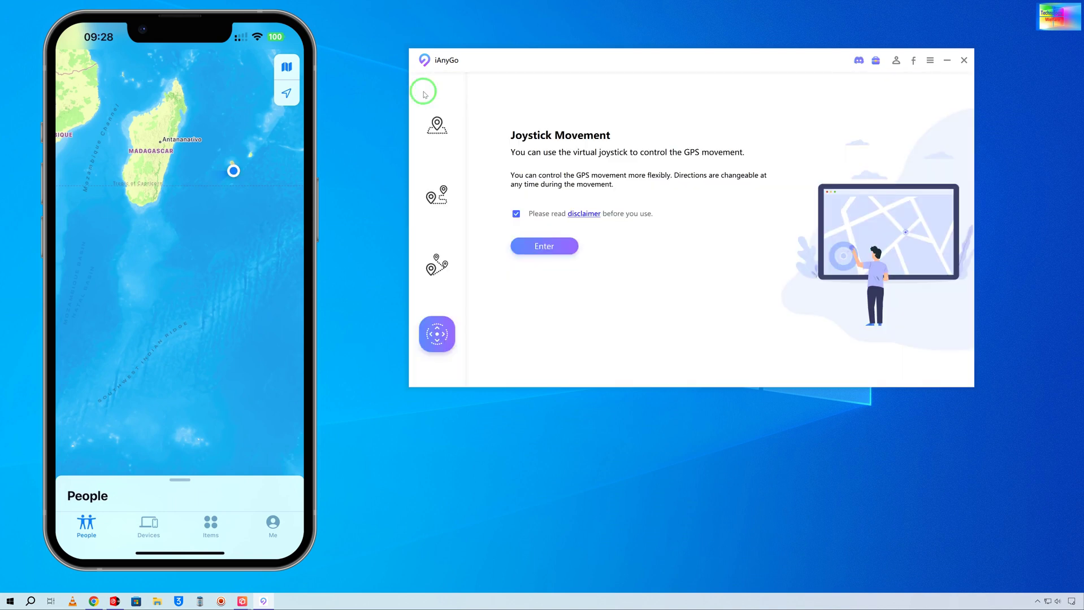
pyautogui.click(443, 193)
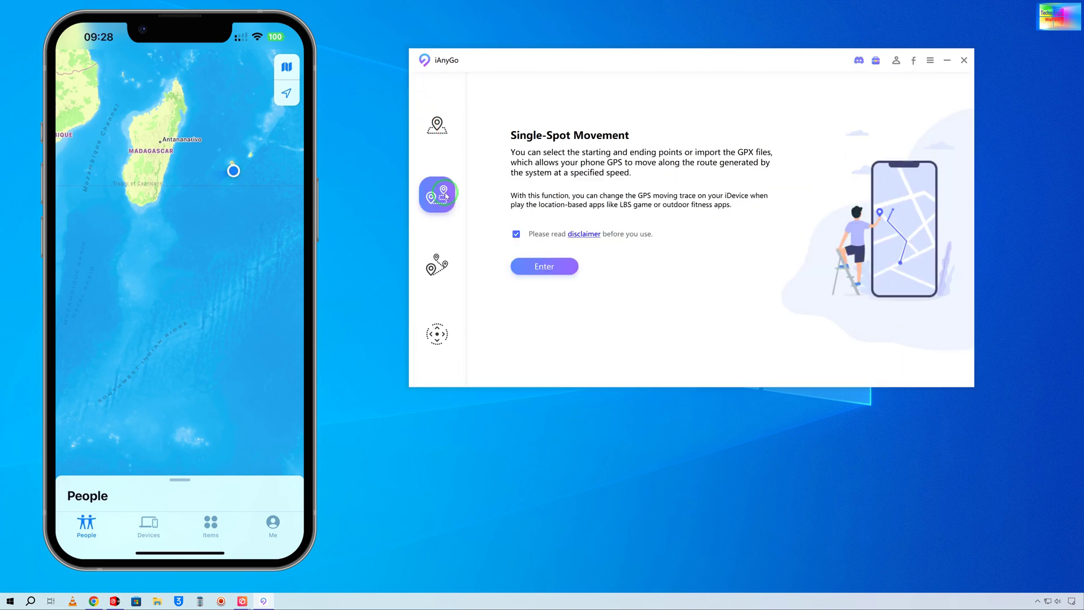
pyautogui.click(540, 265)
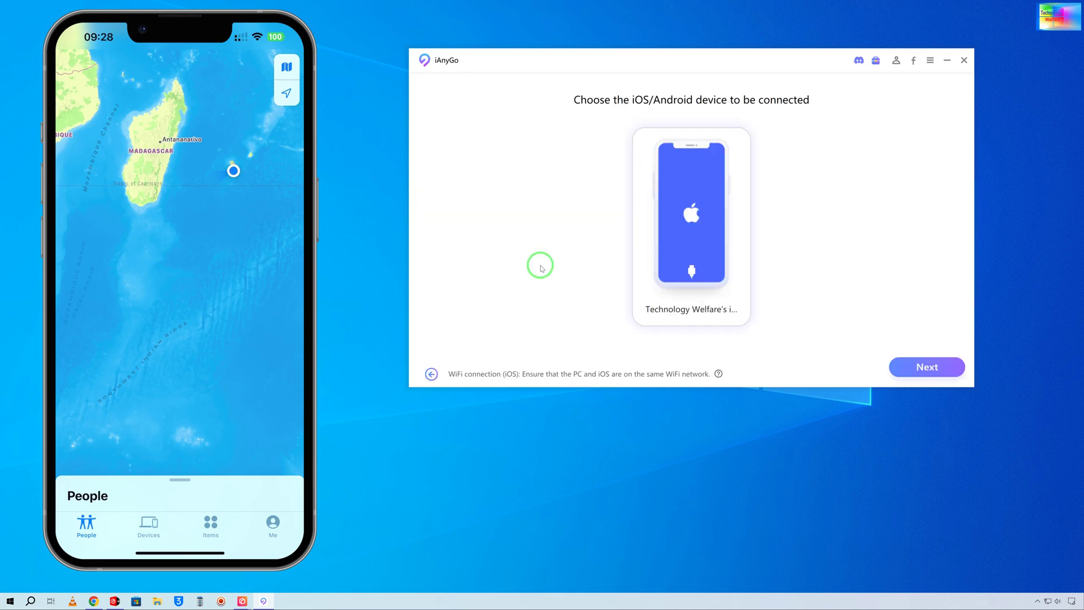
pyautogui.click(907, 367)
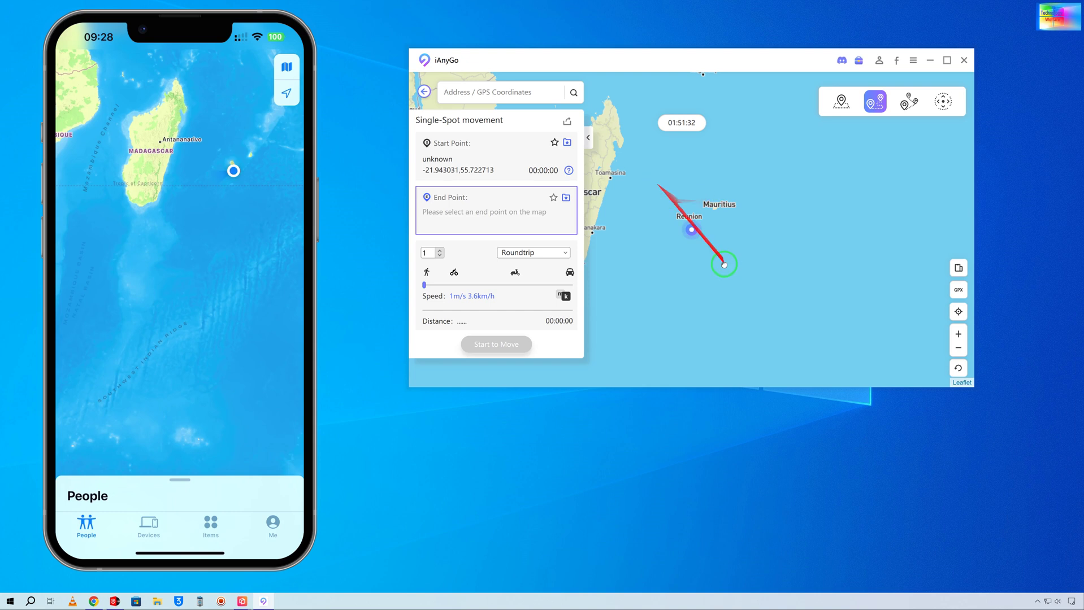
pyautogui.moveTo(690, 222); pyautogui.dragTo(820, 274)
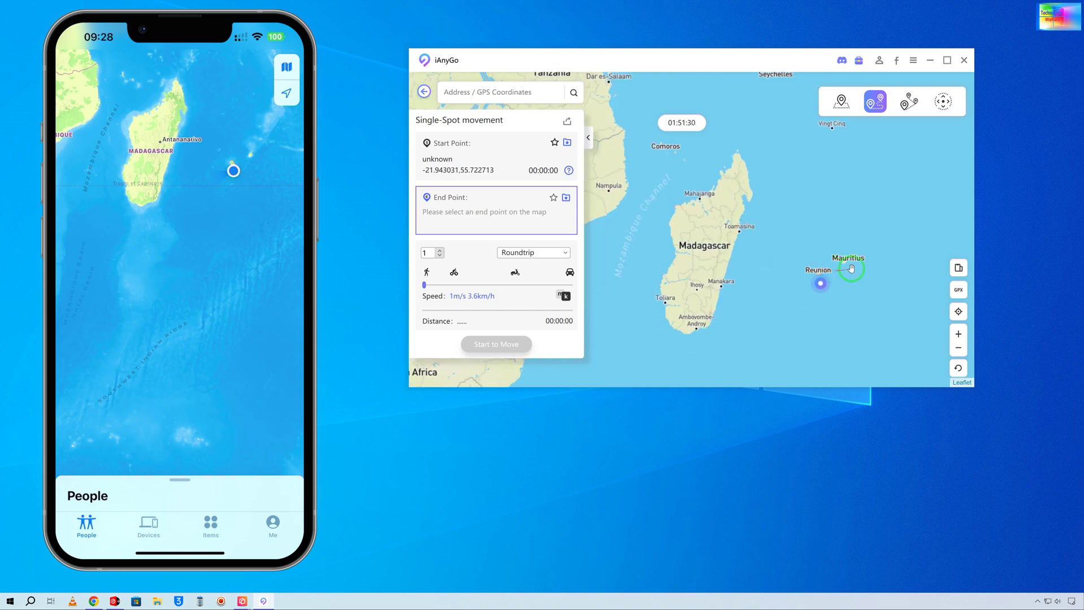
# Step: Set Nampula, Mozambique as the end point, start the move and reach the restore-real-GPS prompt
pyautogui.moveTo(659, 185); pyautogui.dragTo(710, 192)
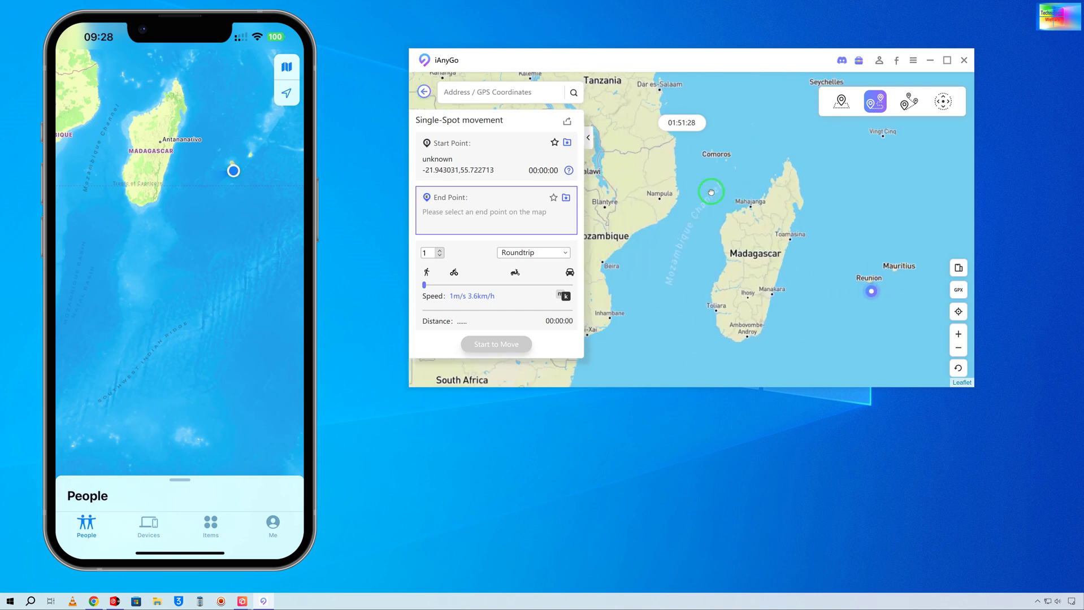
pyautogui.click(659, 199)
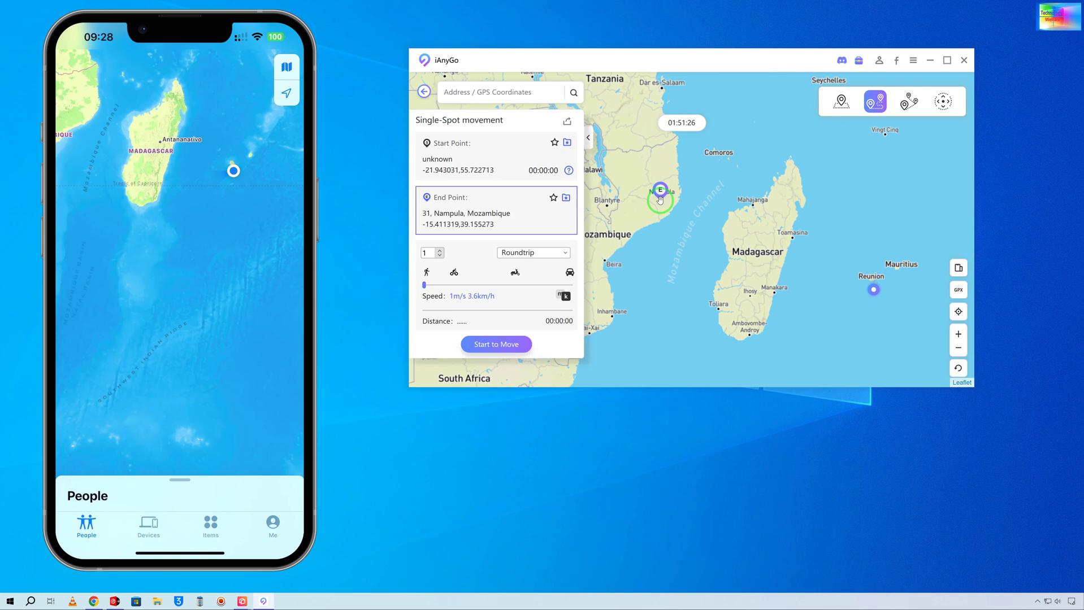
pyautogui.click(496, 346)
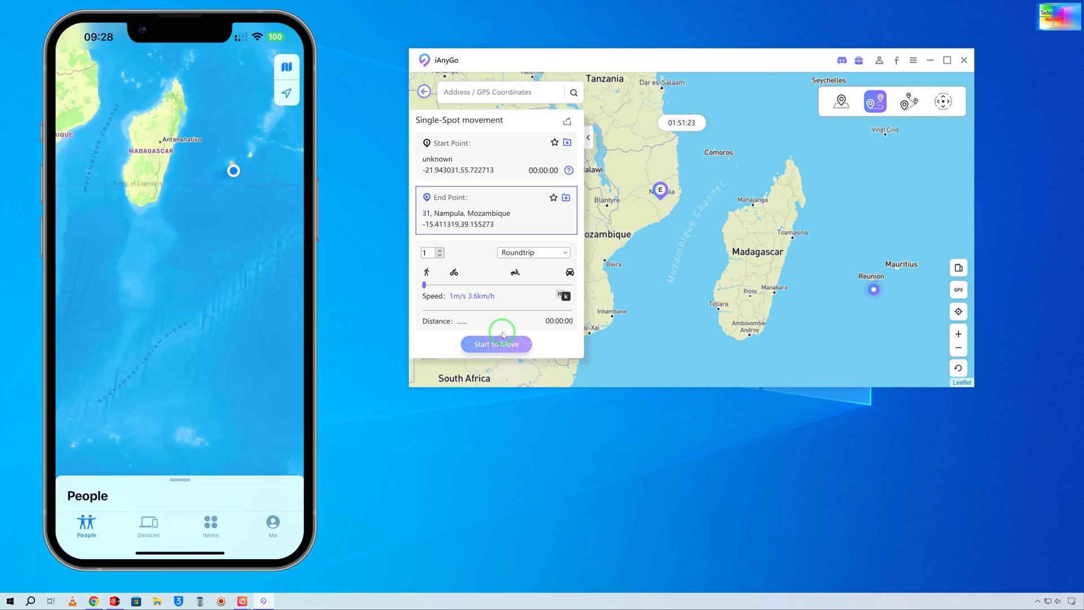
pyautogui.click(716, 261)
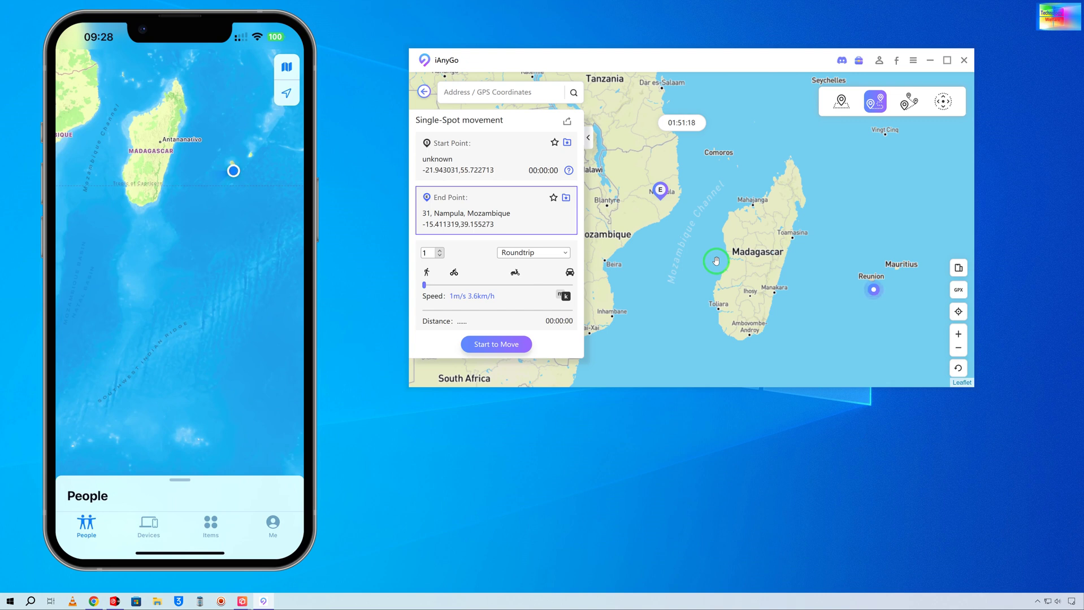
pyautogui.click(960, 388)
# Step: Start restoring the iPhone's real GPS location from the map's bottom-right restore control
pyautogui.click(958, 370)
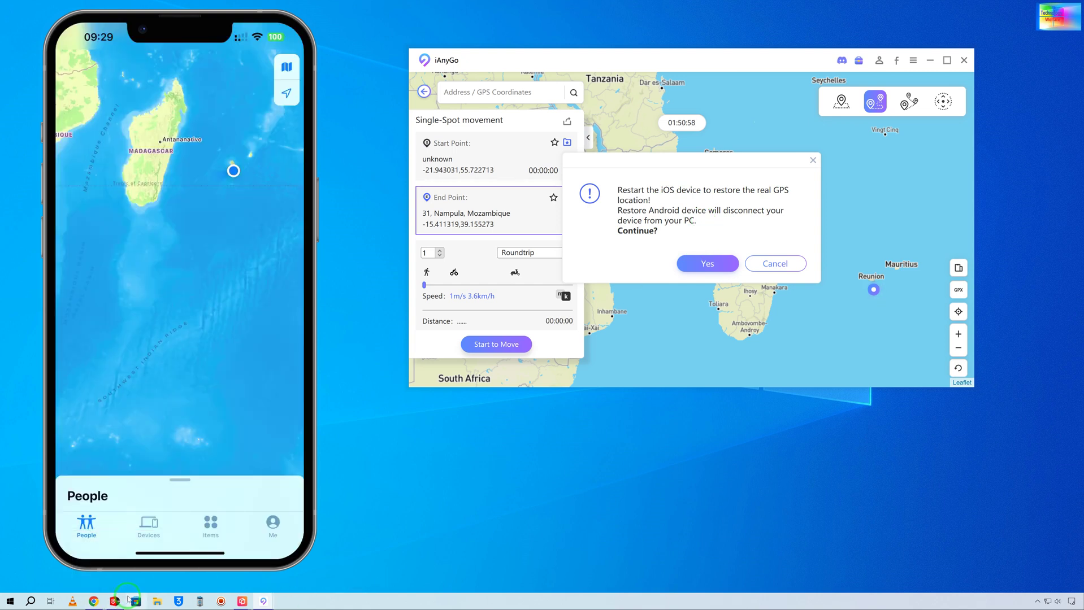
# Step: Bring the Tenorshare iAnyGo page forward and place the iPhone mirror window beside it
pyautogui.click(94, 601)
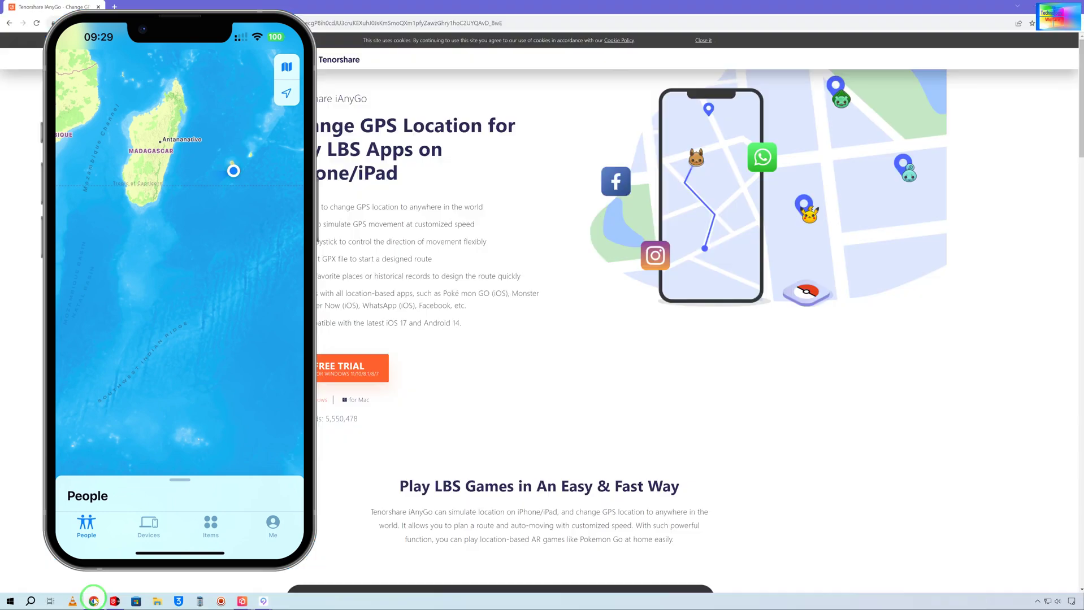
pyautogui.moveTo(195, 32); pyautogui.dragTo(913, 72)
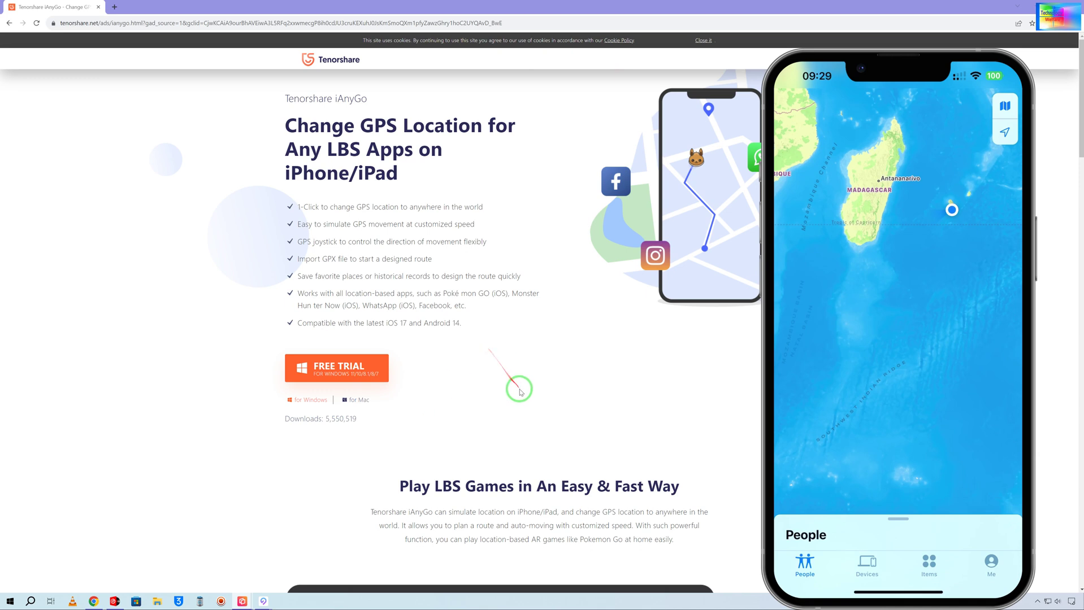
pyautogui.moveTo(508, 399); pyautogui.dragTo(744, 328)
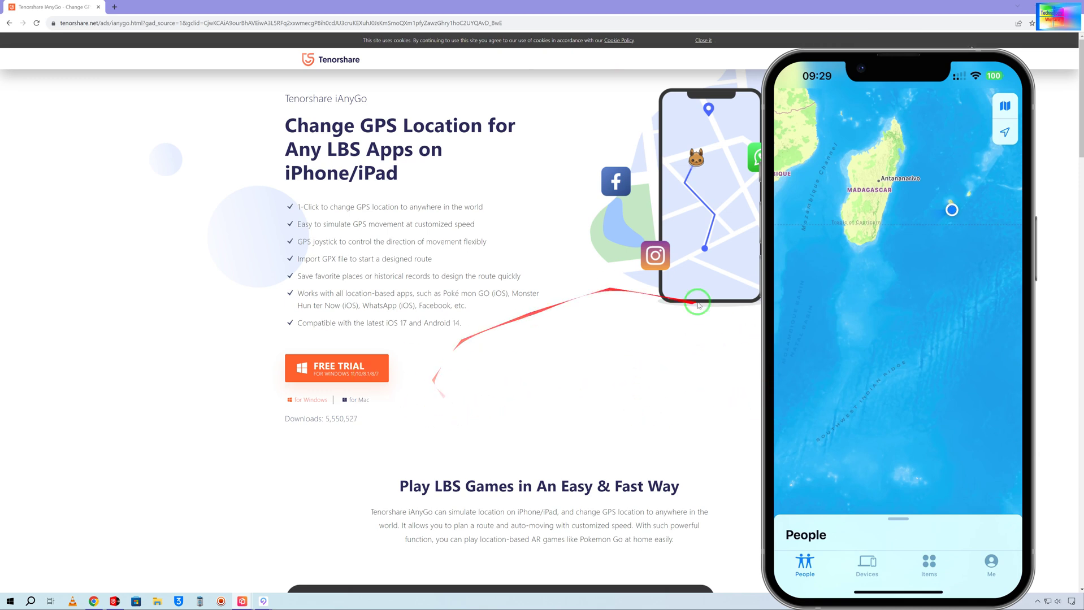
pyautogui.moveTo(897, 321)
pyautogui.moveTo(964, 100)
pyautogui.mouseDown()
pyautogui.moveTo(877, 123)
pyautogui.moveTo(901, 102)
pyautogui.mouseUp()
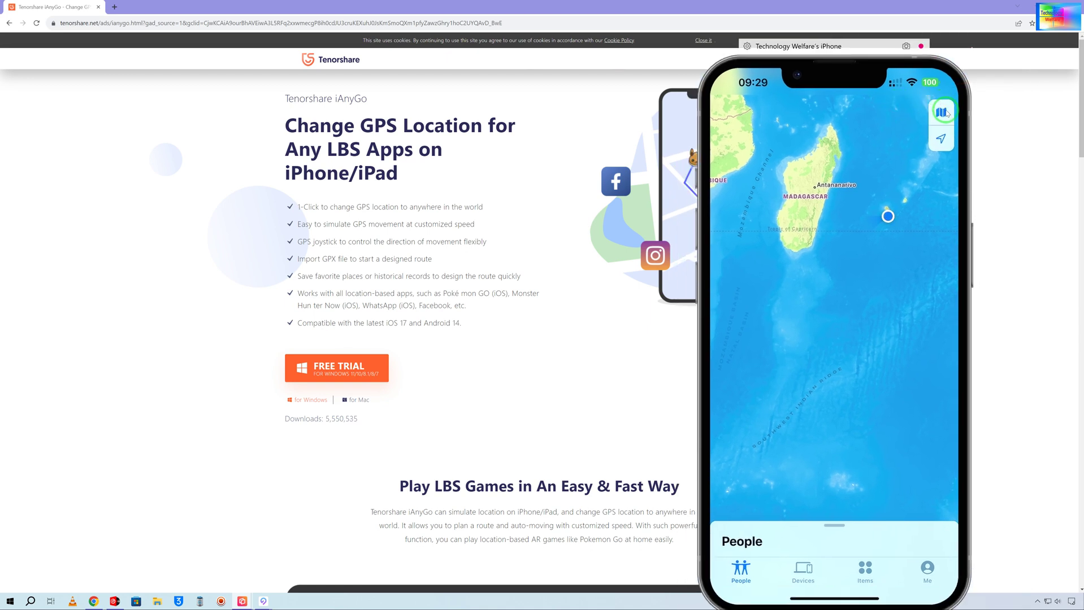